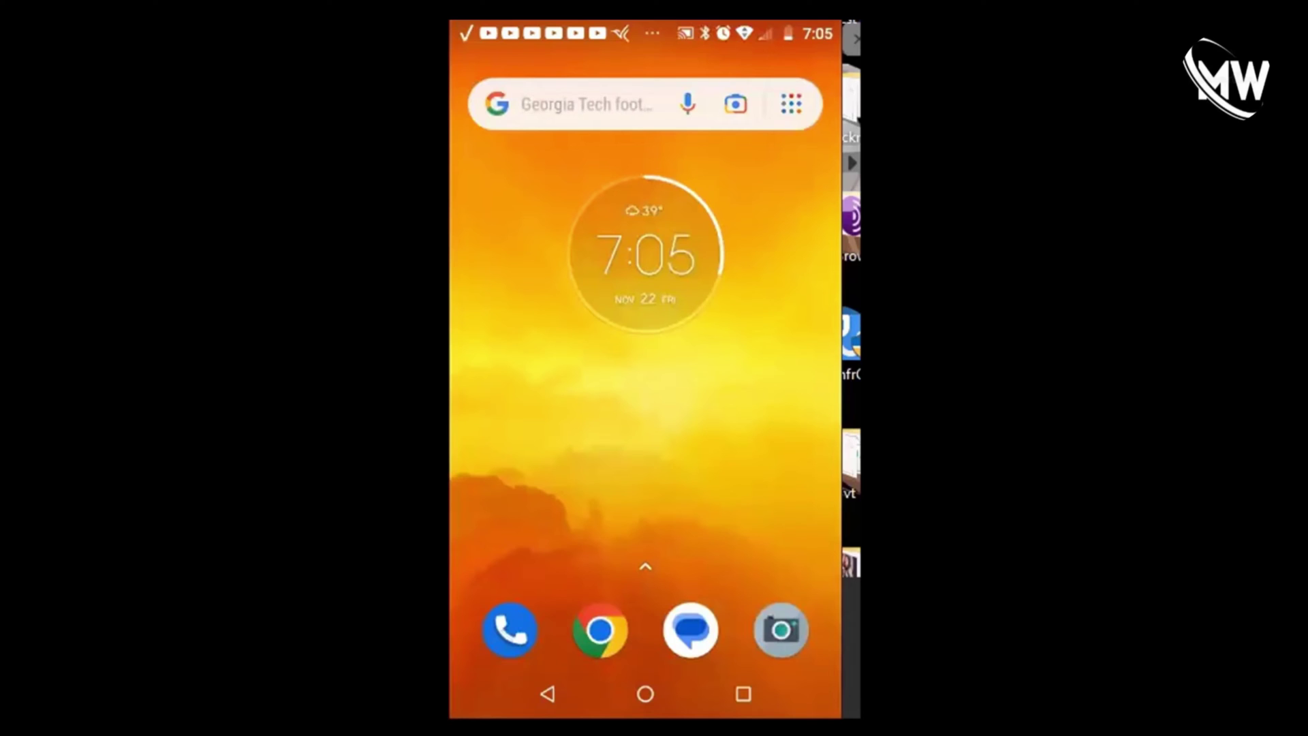
Open the Arlo app from the app drawer and switch to its Devices list
left_click_drag(645, 579, 645, 306)
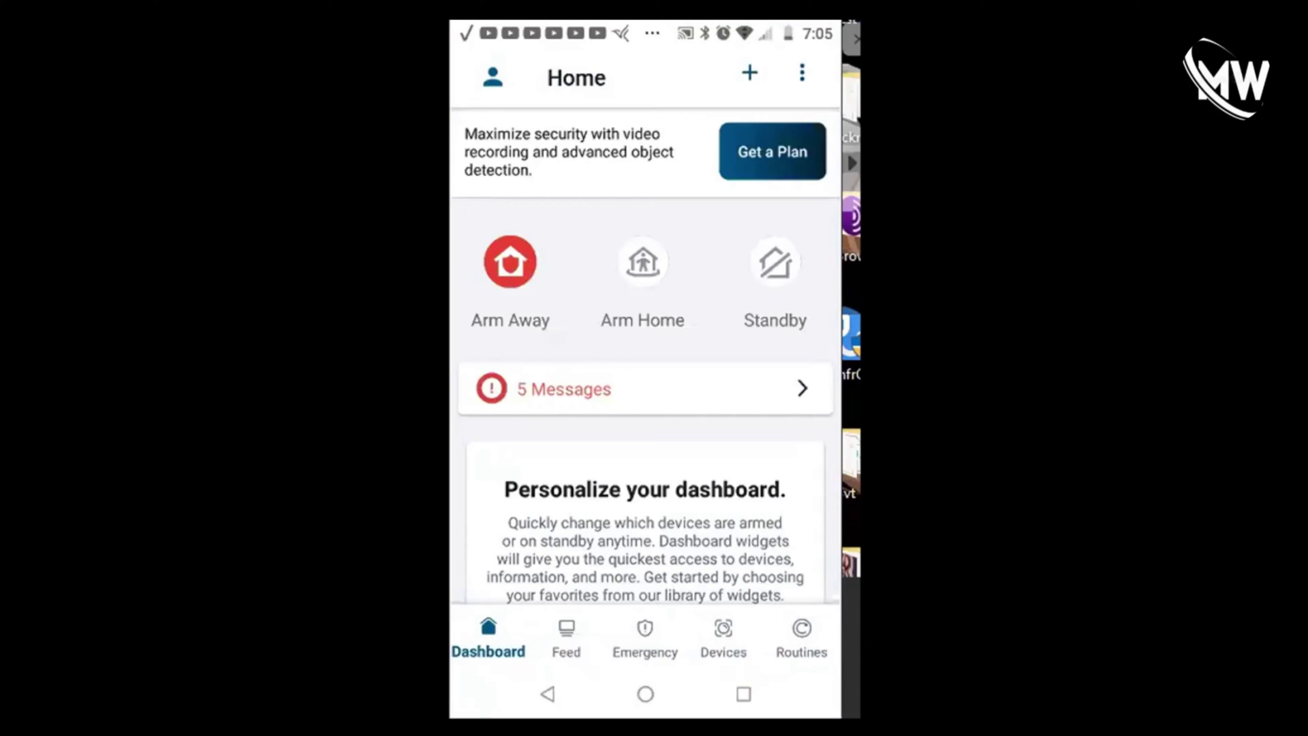
left_click(724, 637)
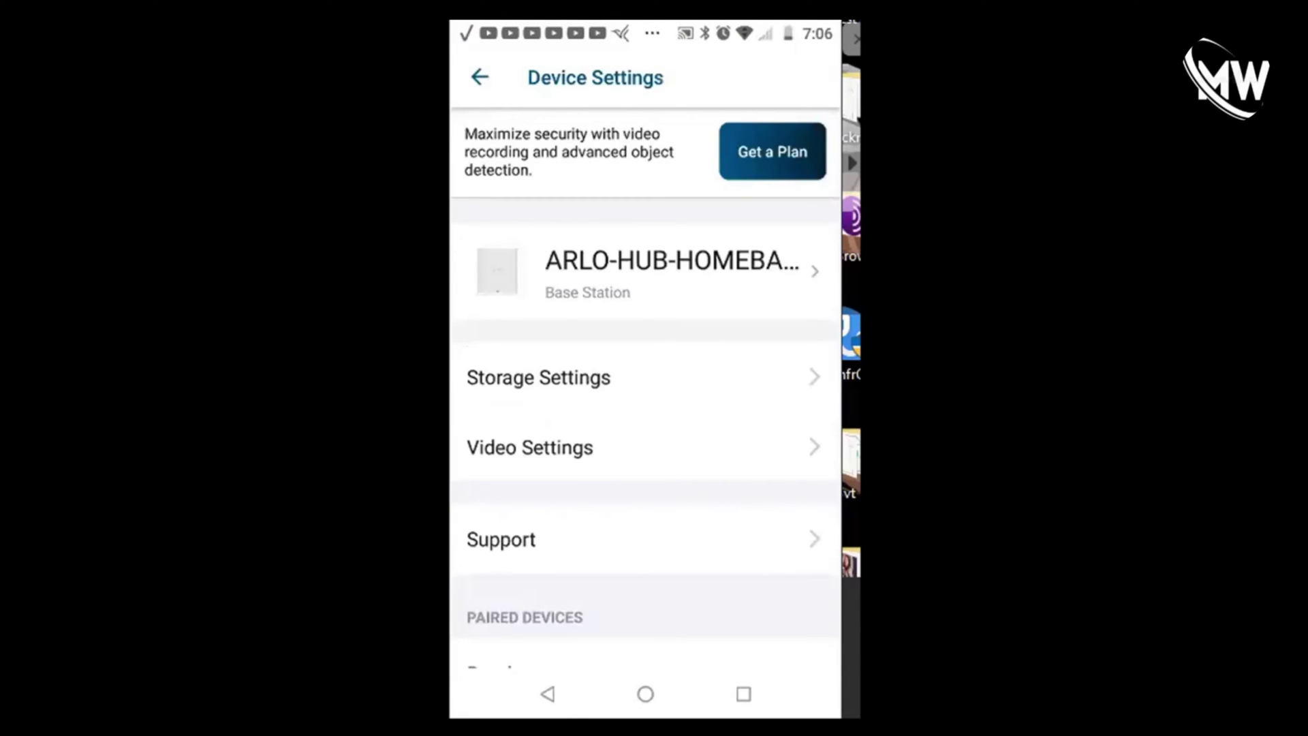
Go from the hub's Storage Settings into Local Storage Settings and on to Port Forwarding
left_click(538, 377)
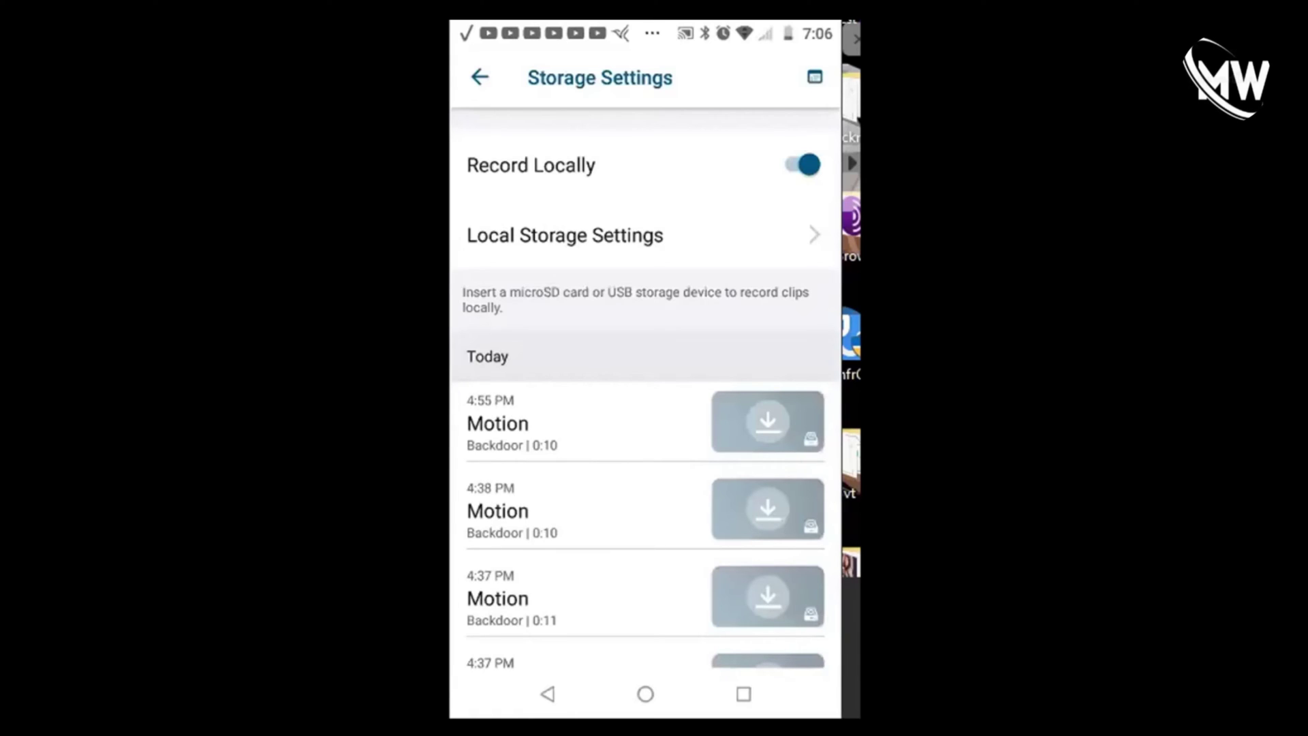
left_click(564, 235)
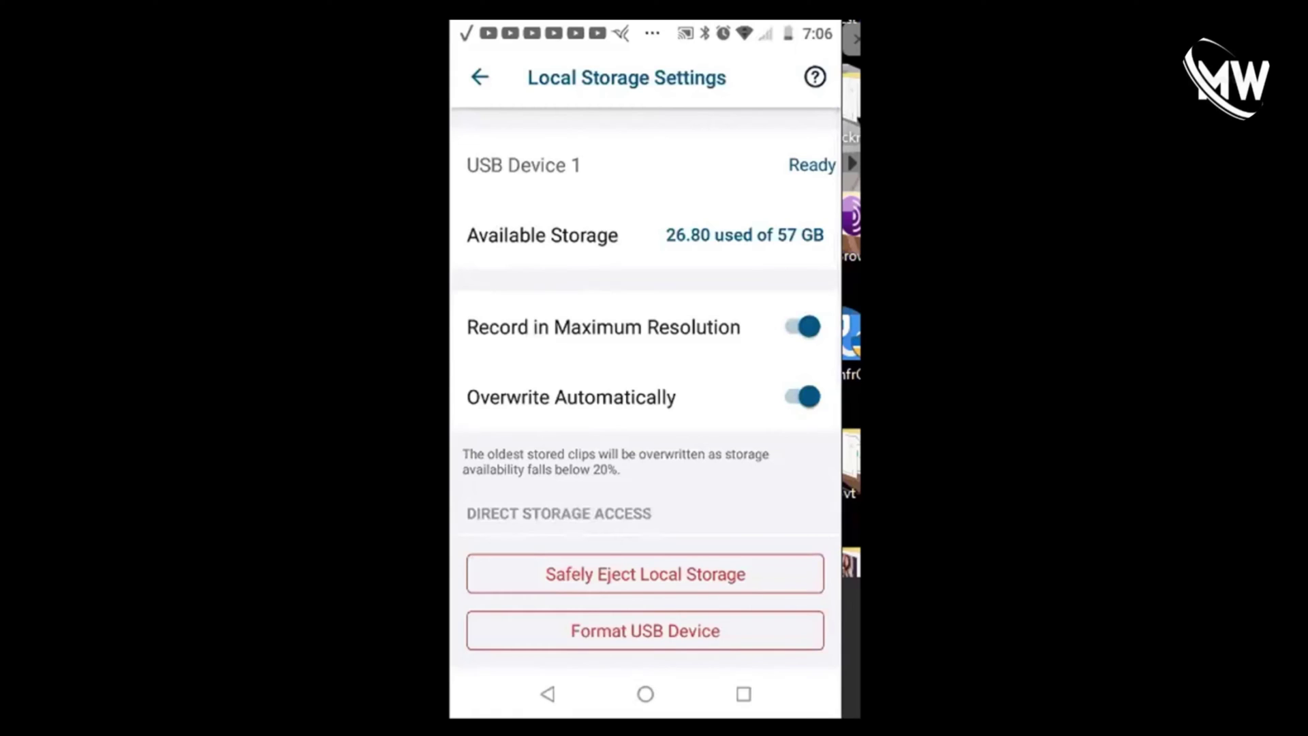
scroll(645, 341, "down", 5)
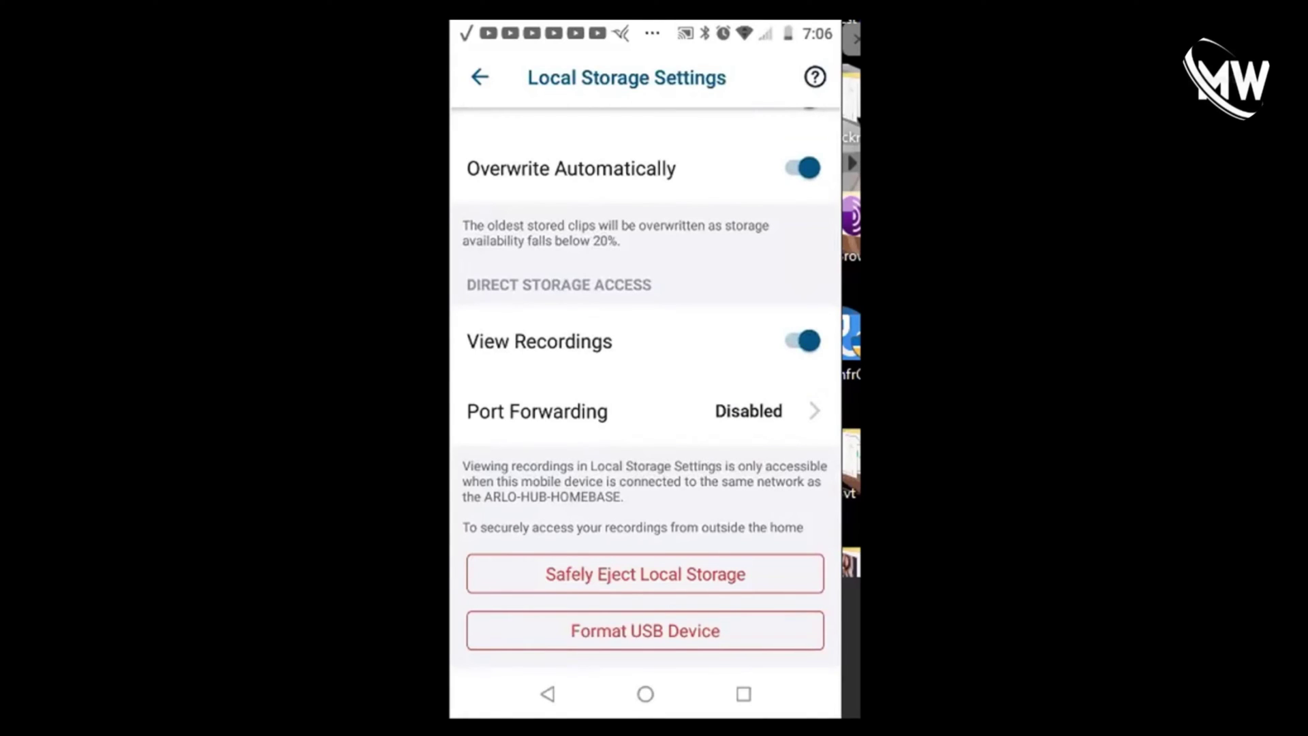
left_click(536, 410)
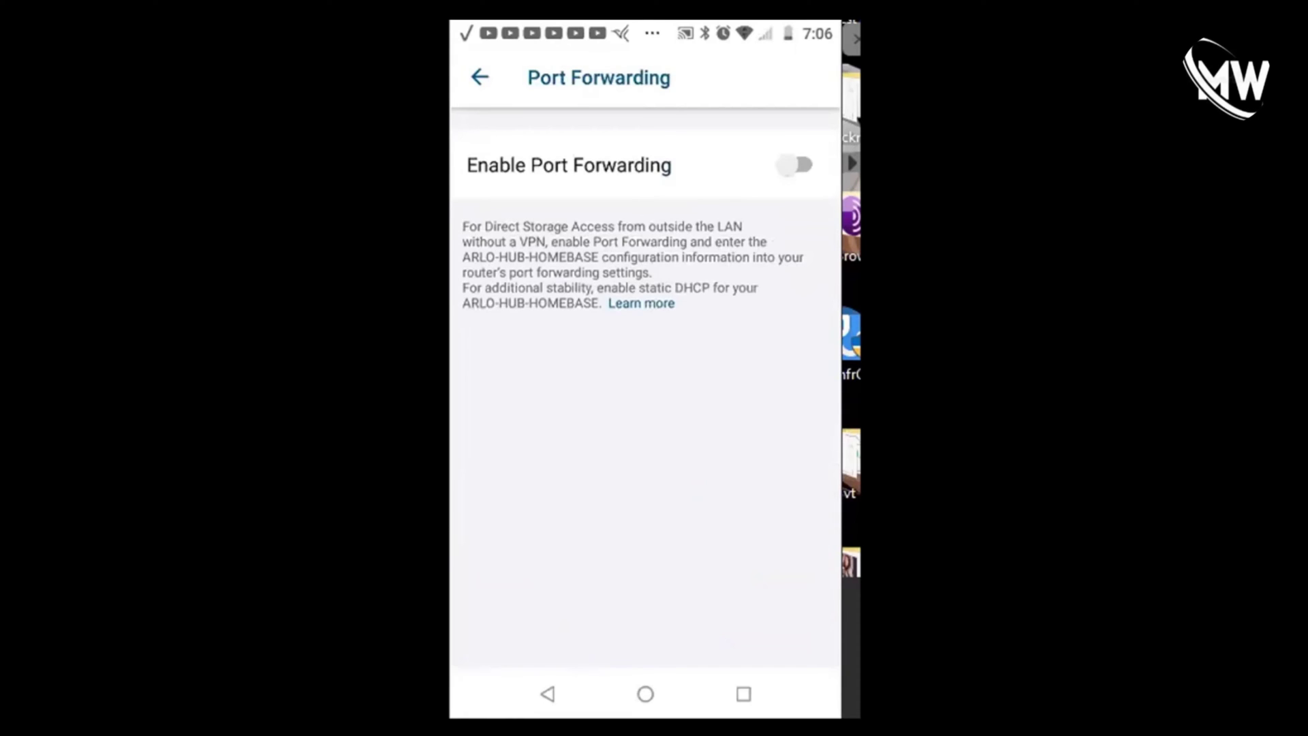
Enable port forwarding for the hub at 192.168.1.152 on port 19146
left_click(795, 164)
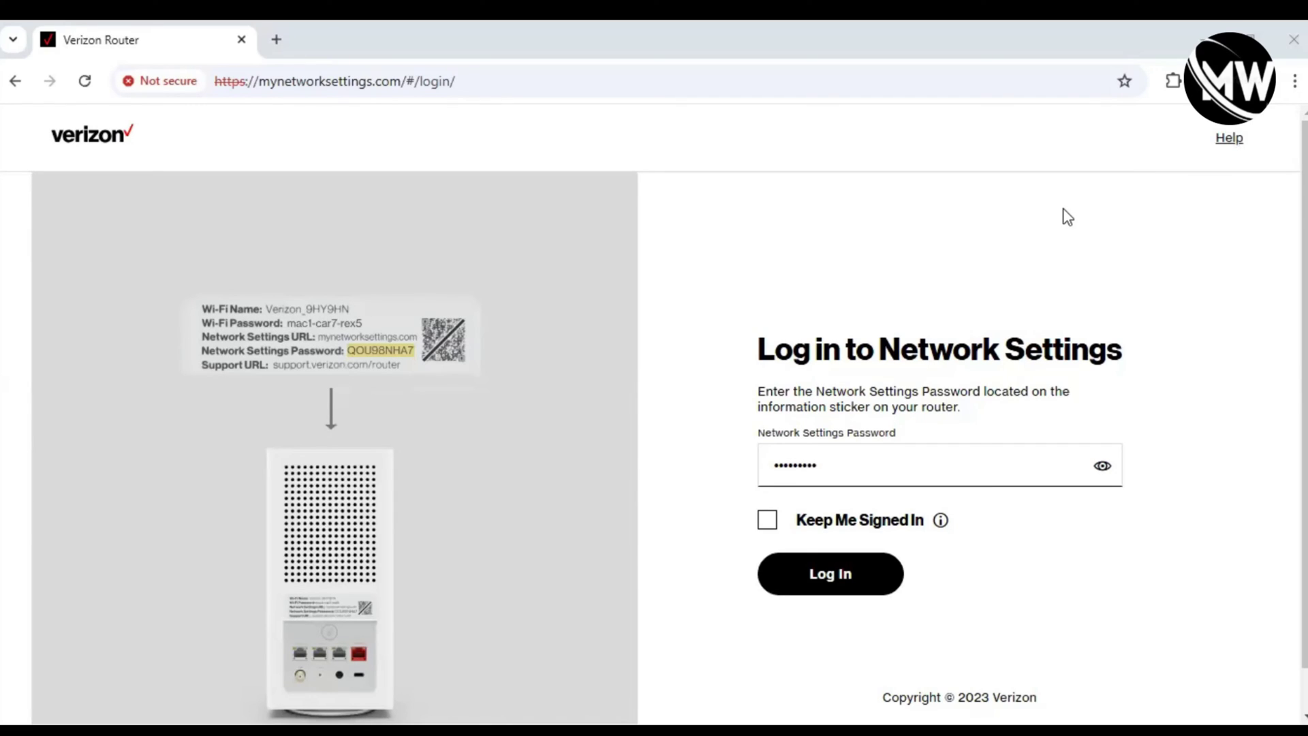
Log in to the Verizon router, go to Advanced, and expand Security & Firewall
left_click(867, 572)
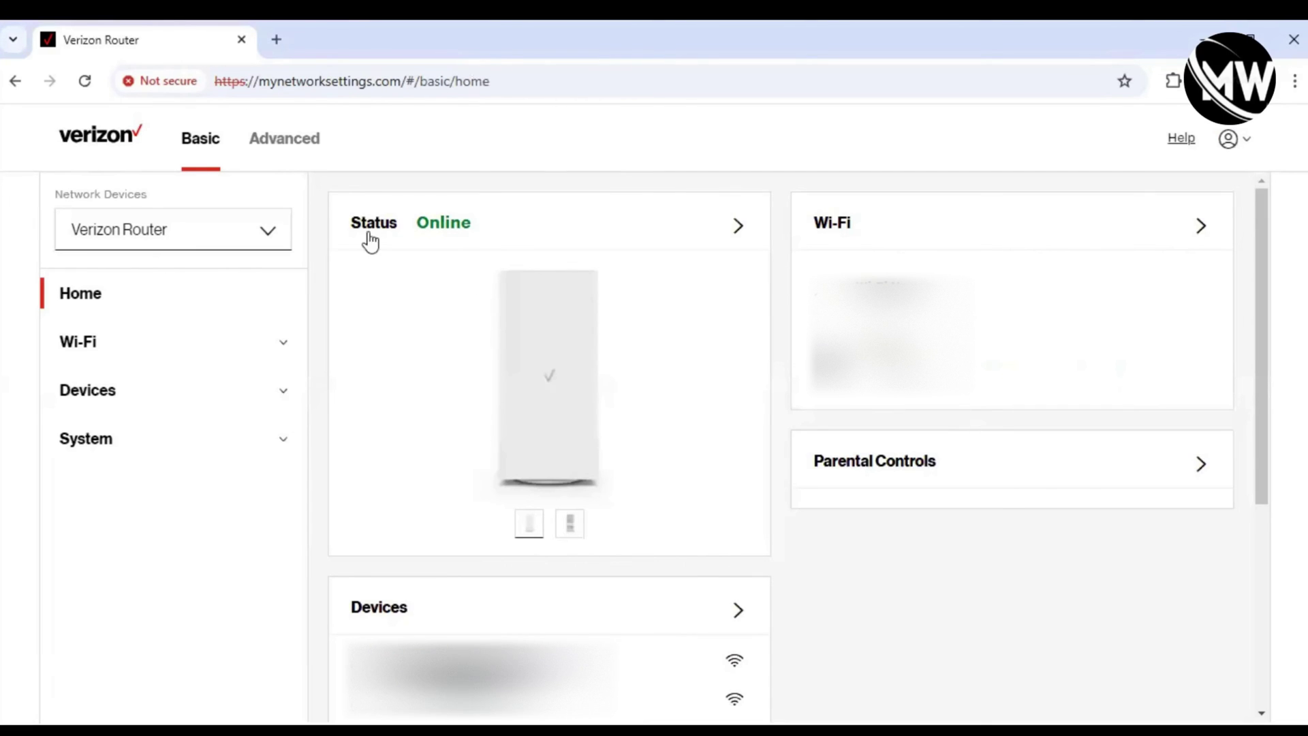
left_click(286, 143)
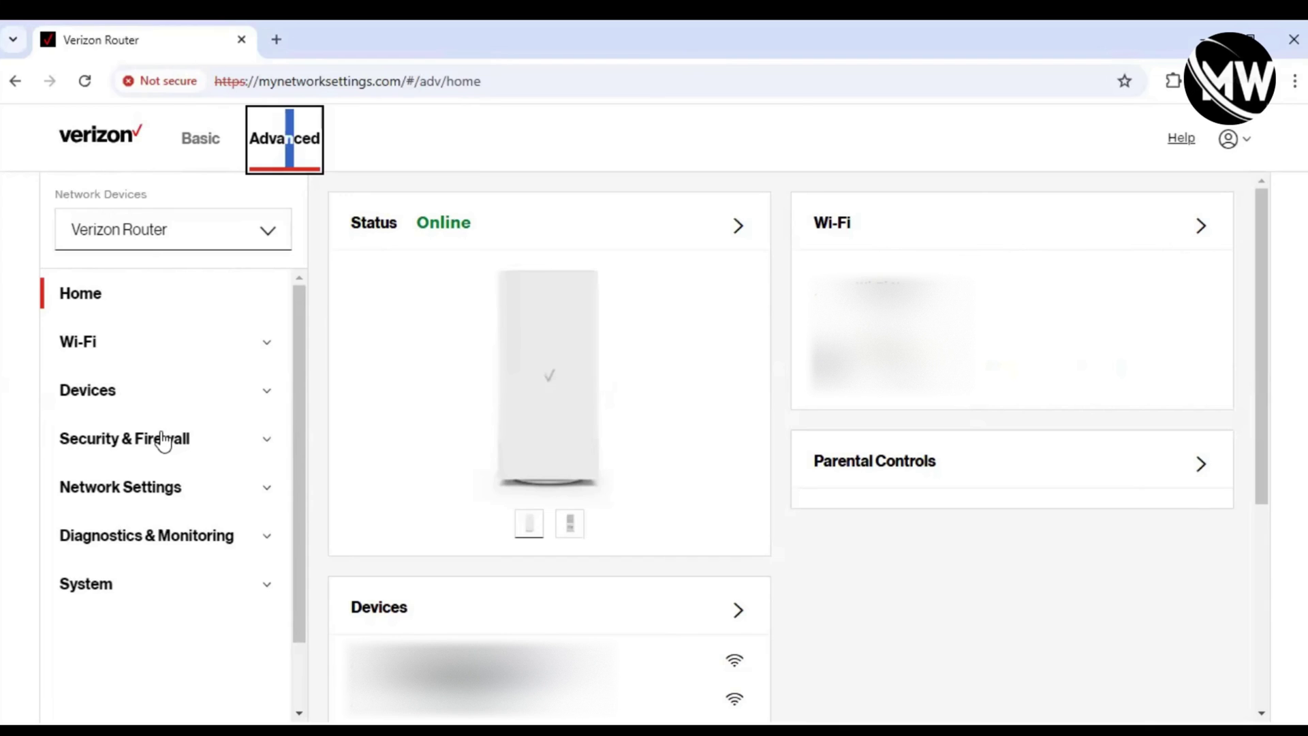
left_click(164, 441)
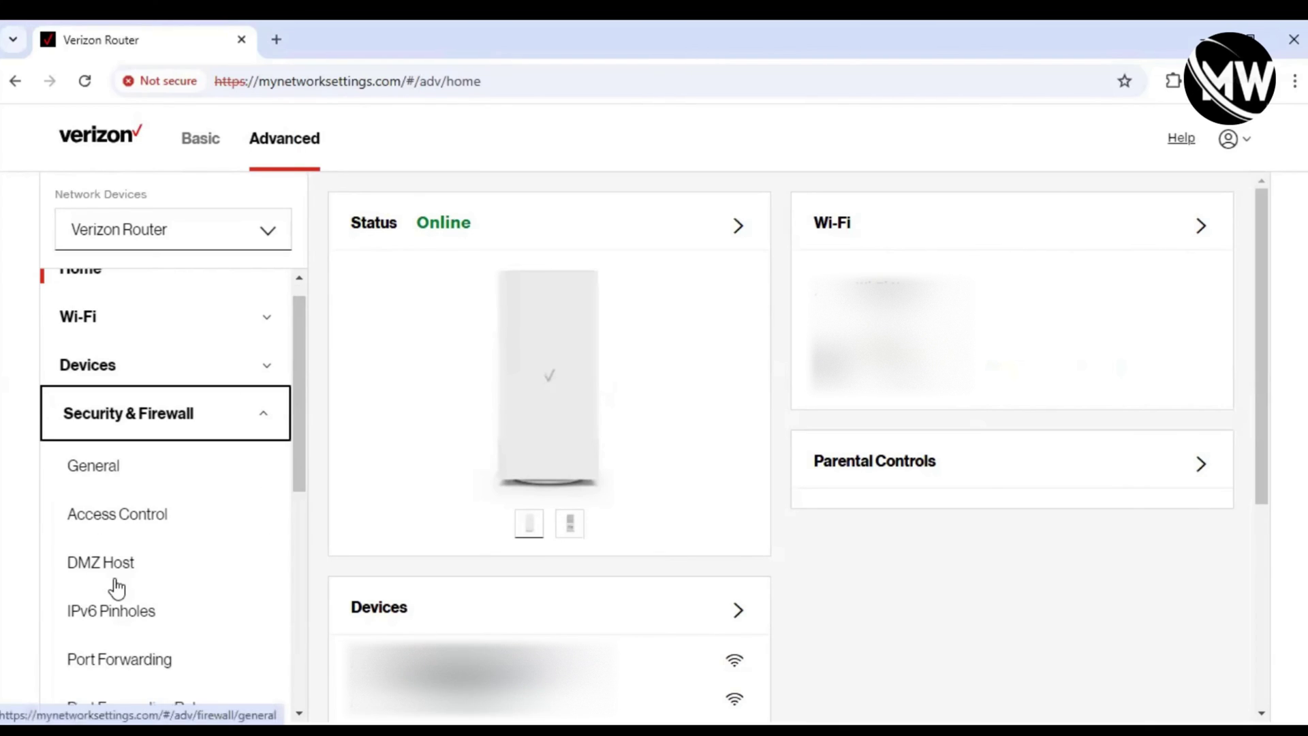
scroll(117, 596, "down", 1)
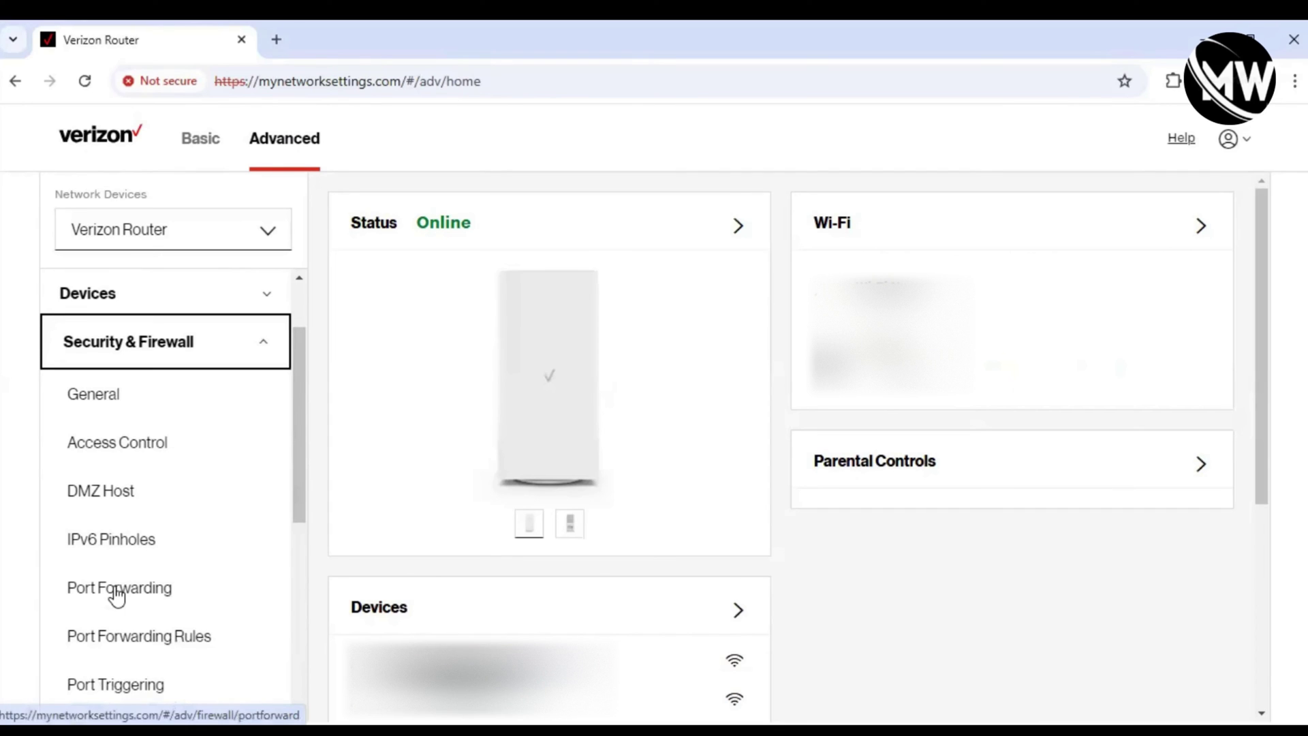
Start a Port Forwarding rule with original port 19146, protocol TCP, forwarded to 192.168.1.152
left_click(117, 589)
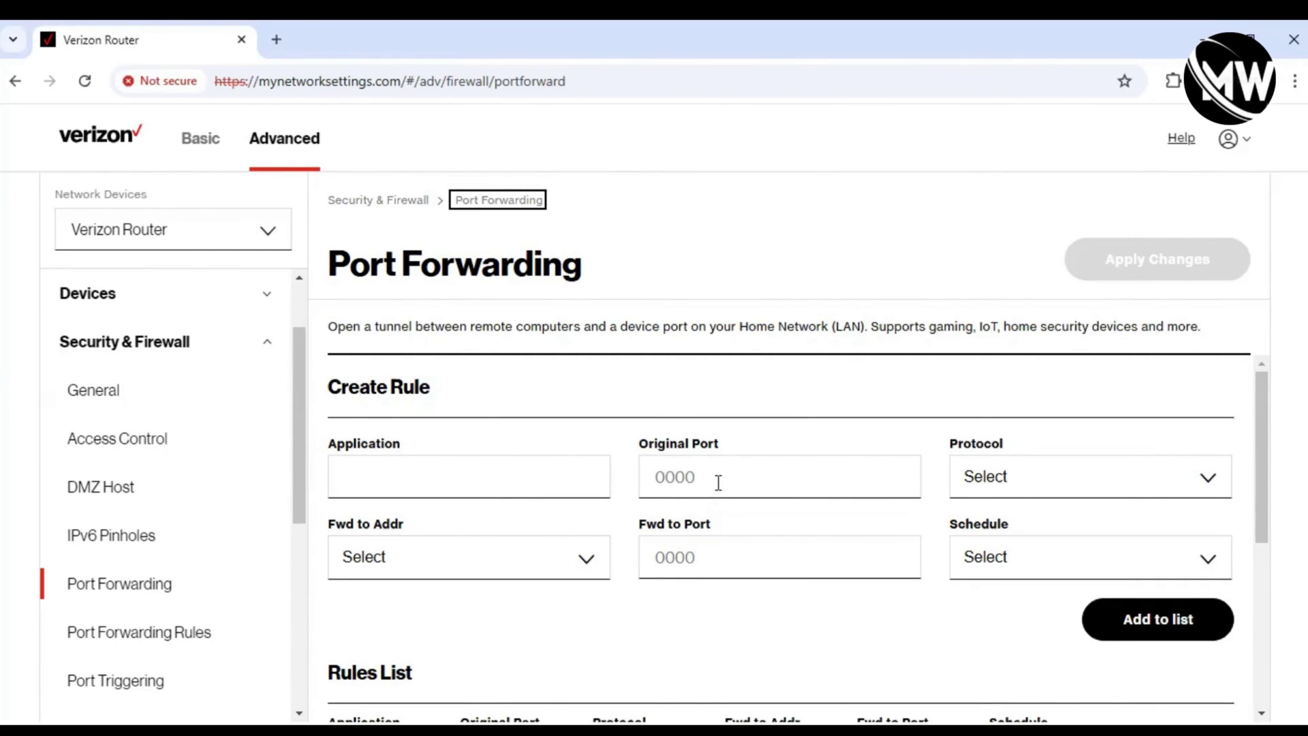
scroll(718, 483, "down", 1)
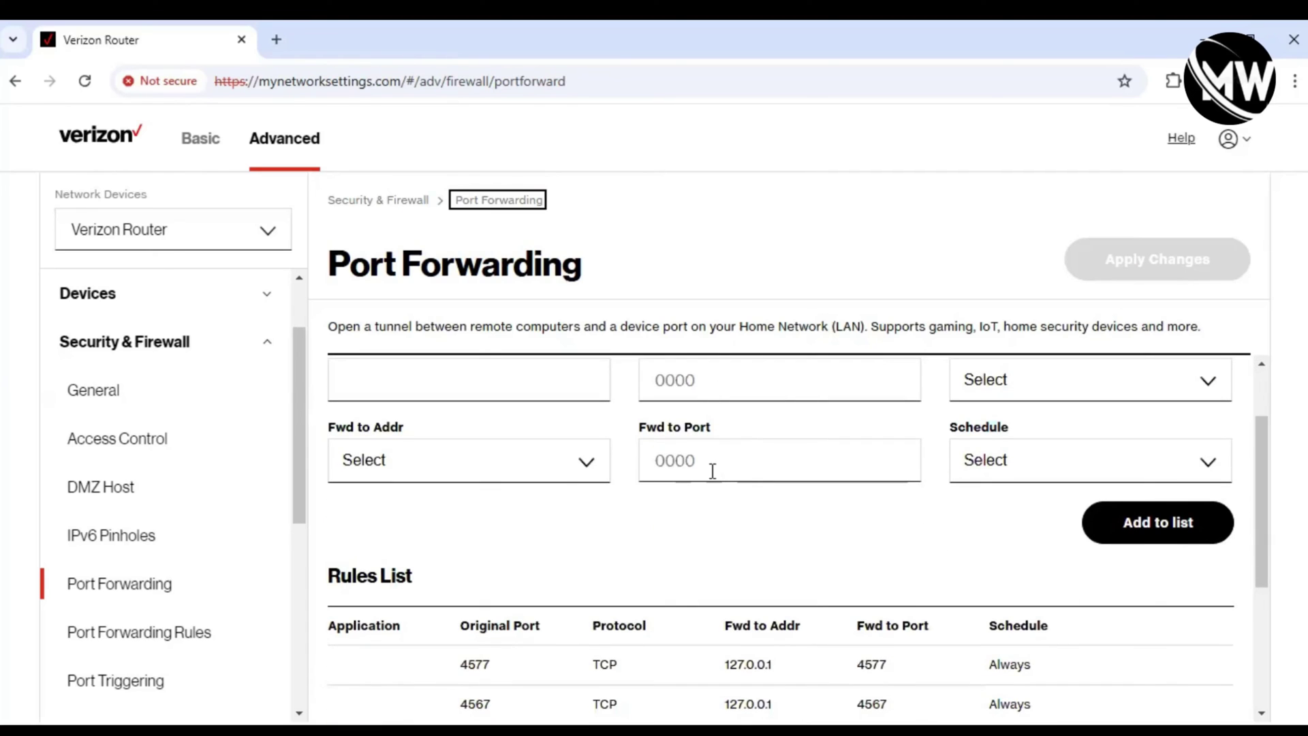
left_click(720, 388)
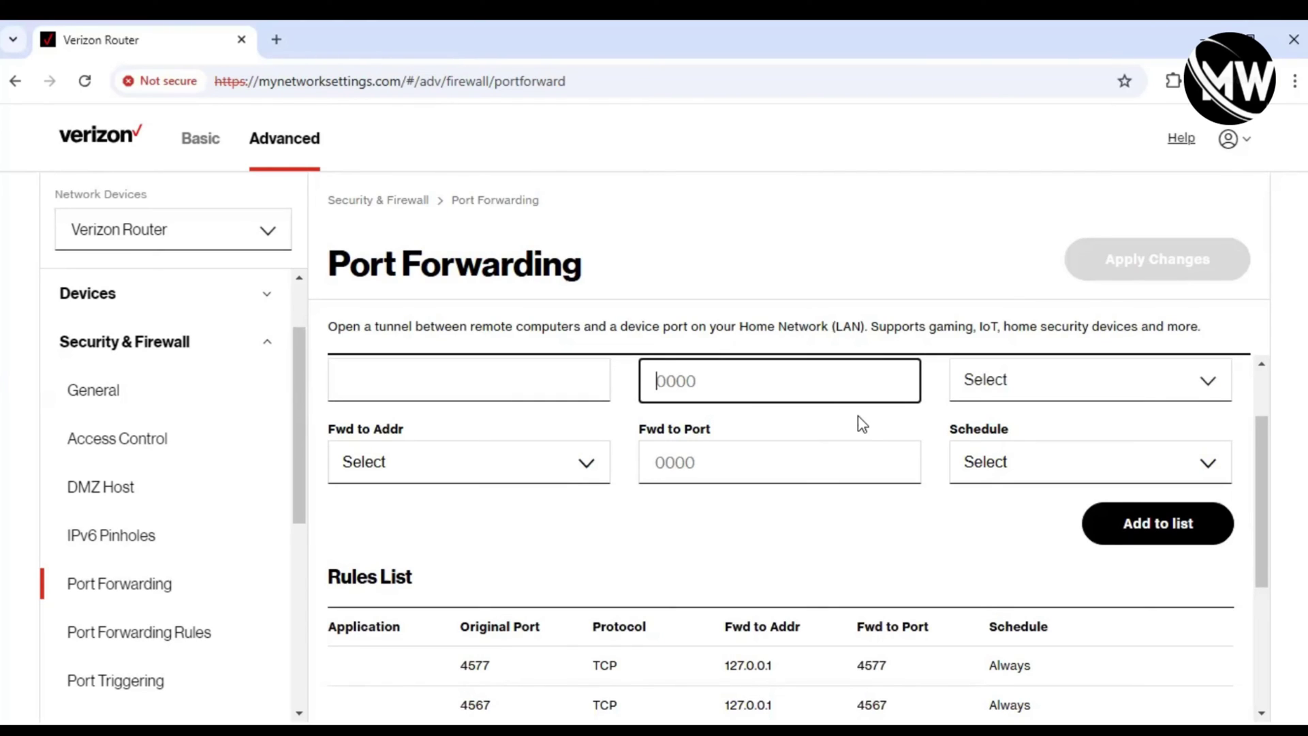
type("19146")
scroll(860, 423, "up", 1)
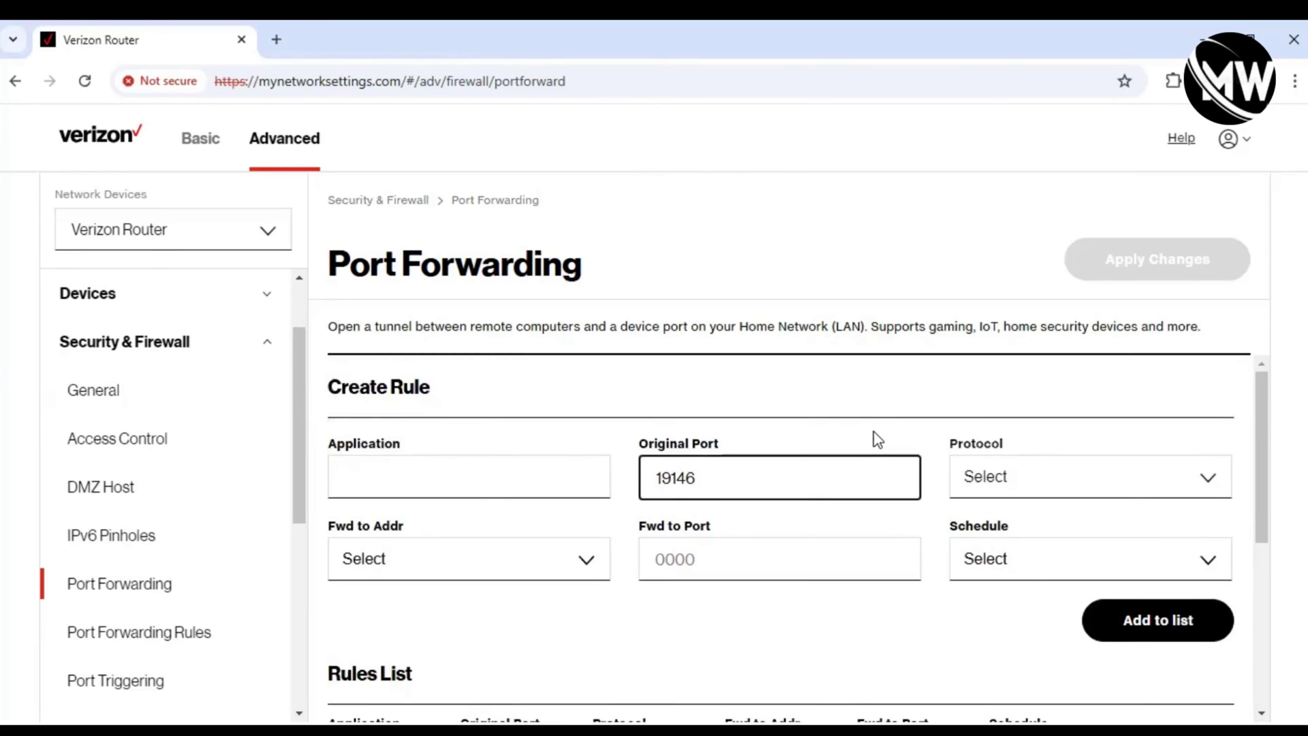
left_click(971, 480)
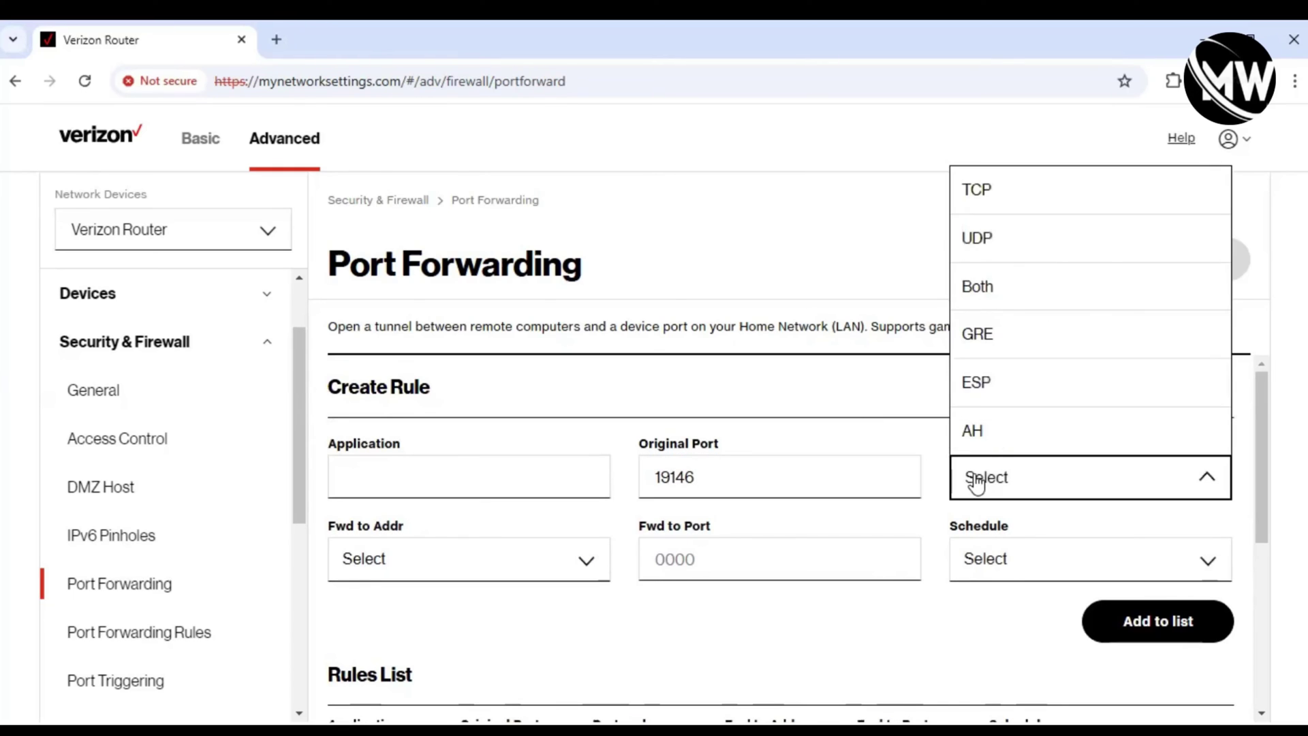
left_click(975, 185)
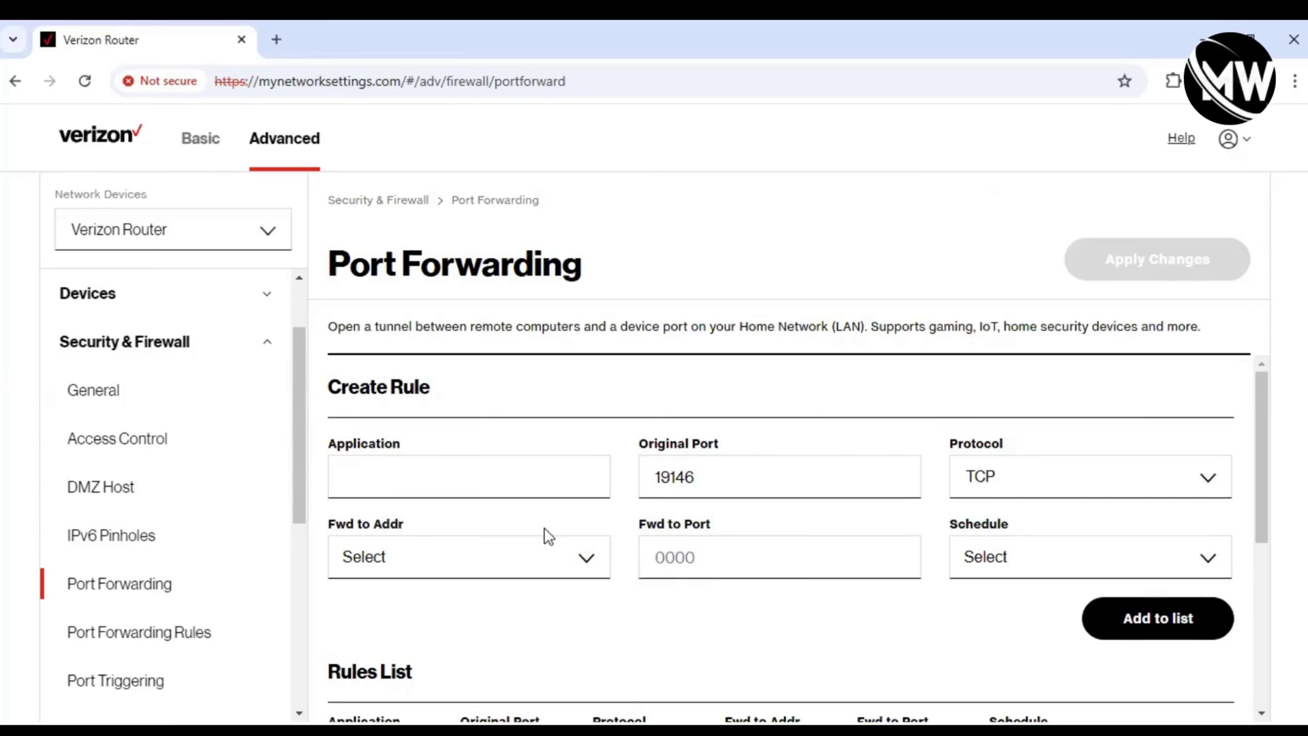
left_click(483, 560)
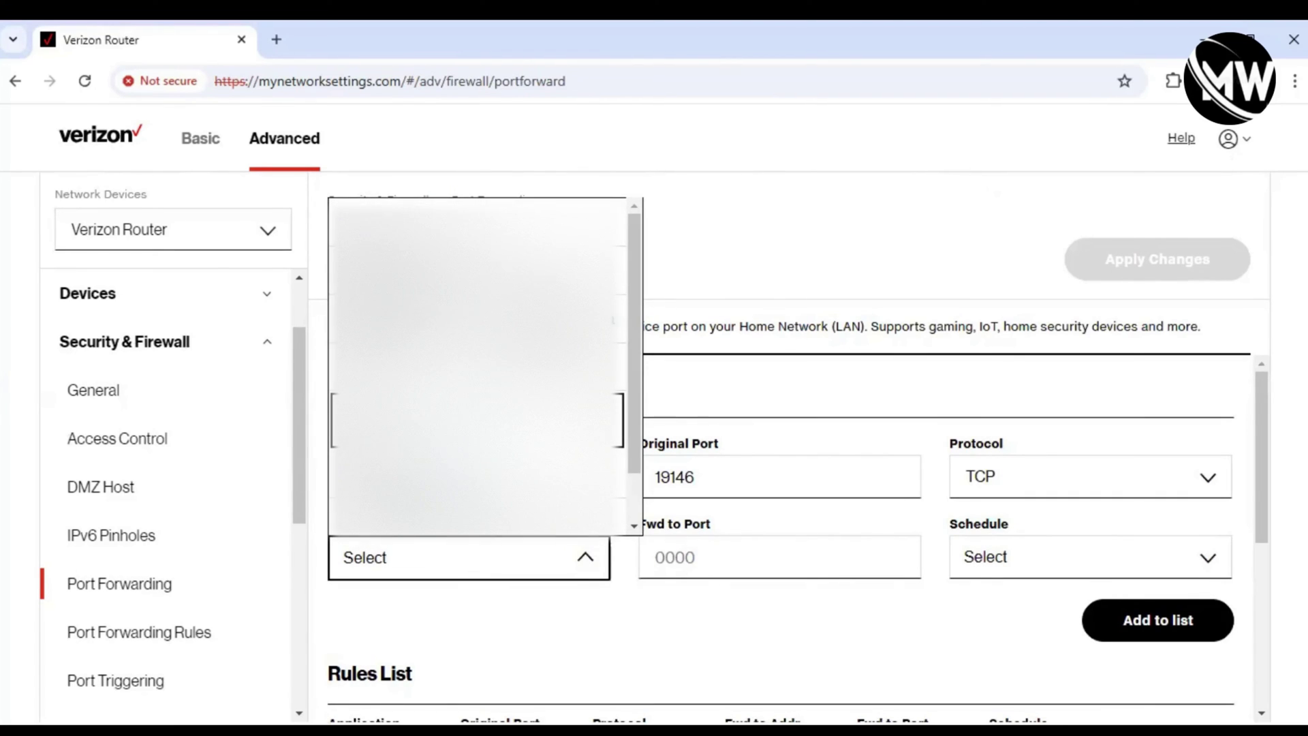
scroll(467, 523, "down", 2)
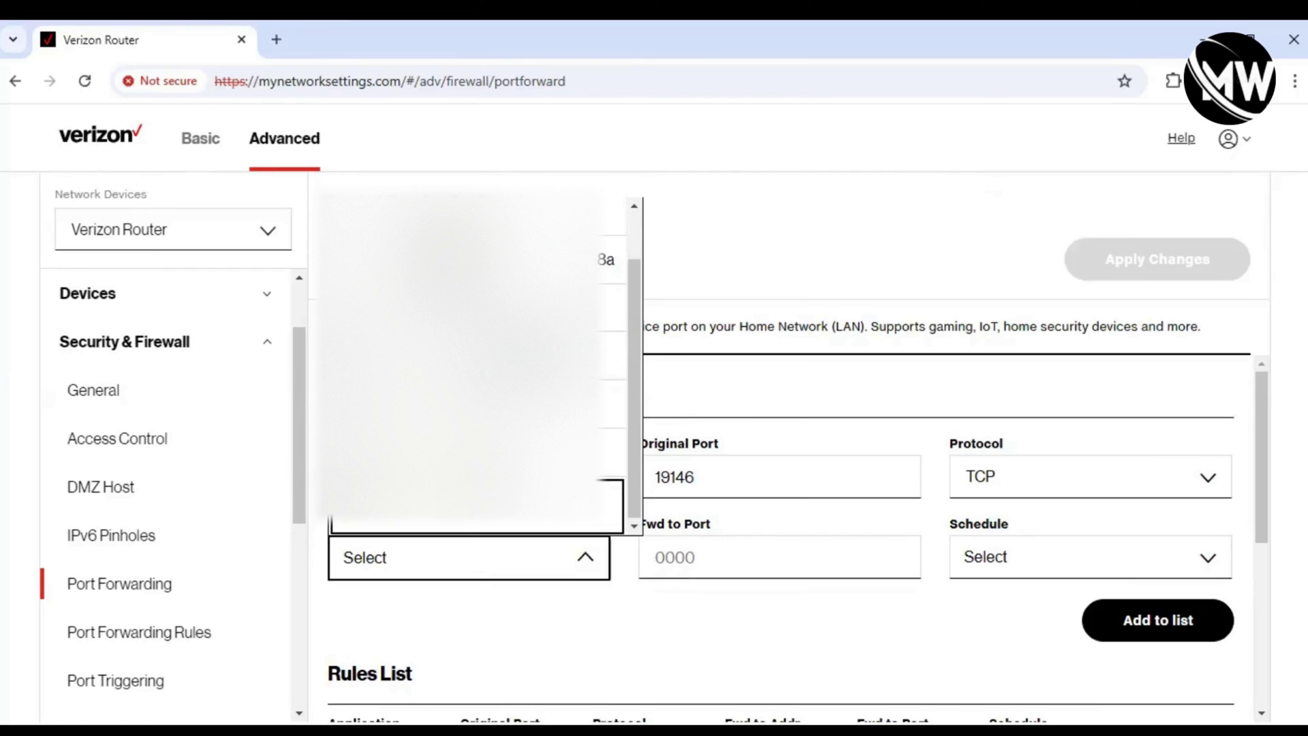
left_click(468, 523)
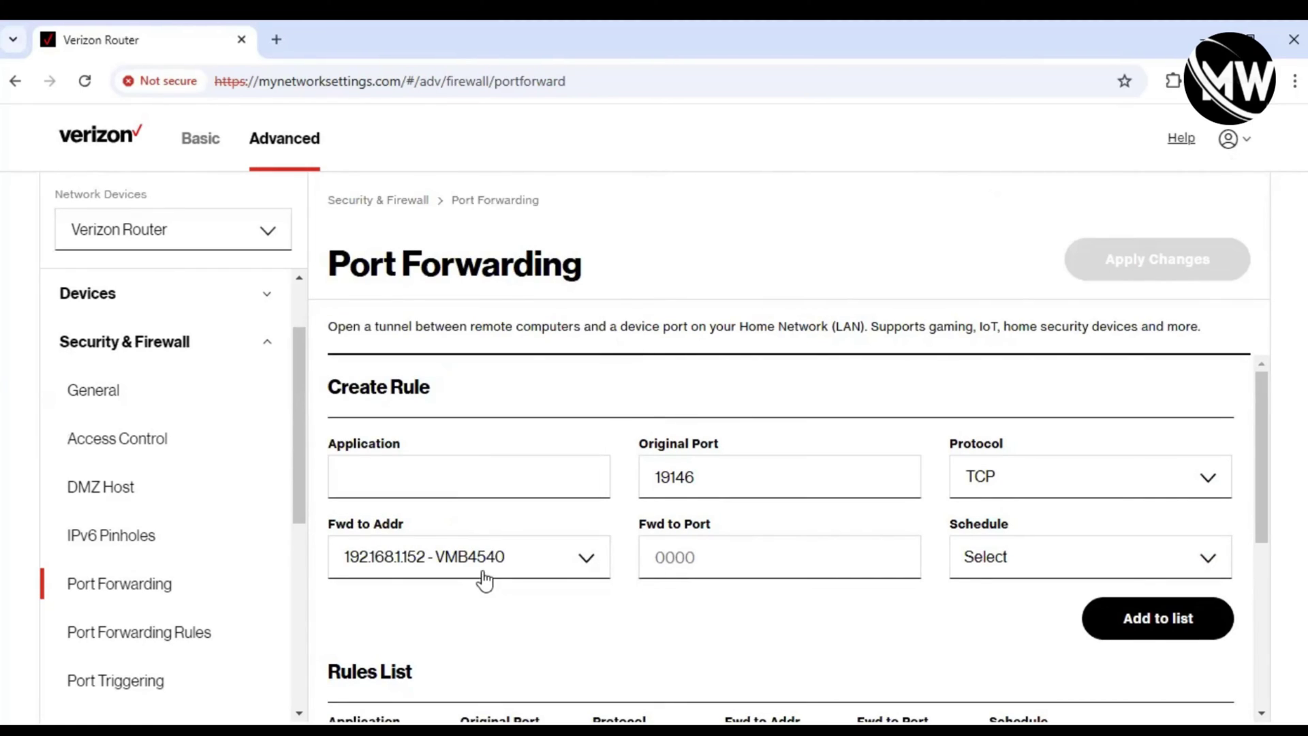
Set the rule's forward-to port to 19146 and its schedule to Always
left_click(679, 558)
type("1")
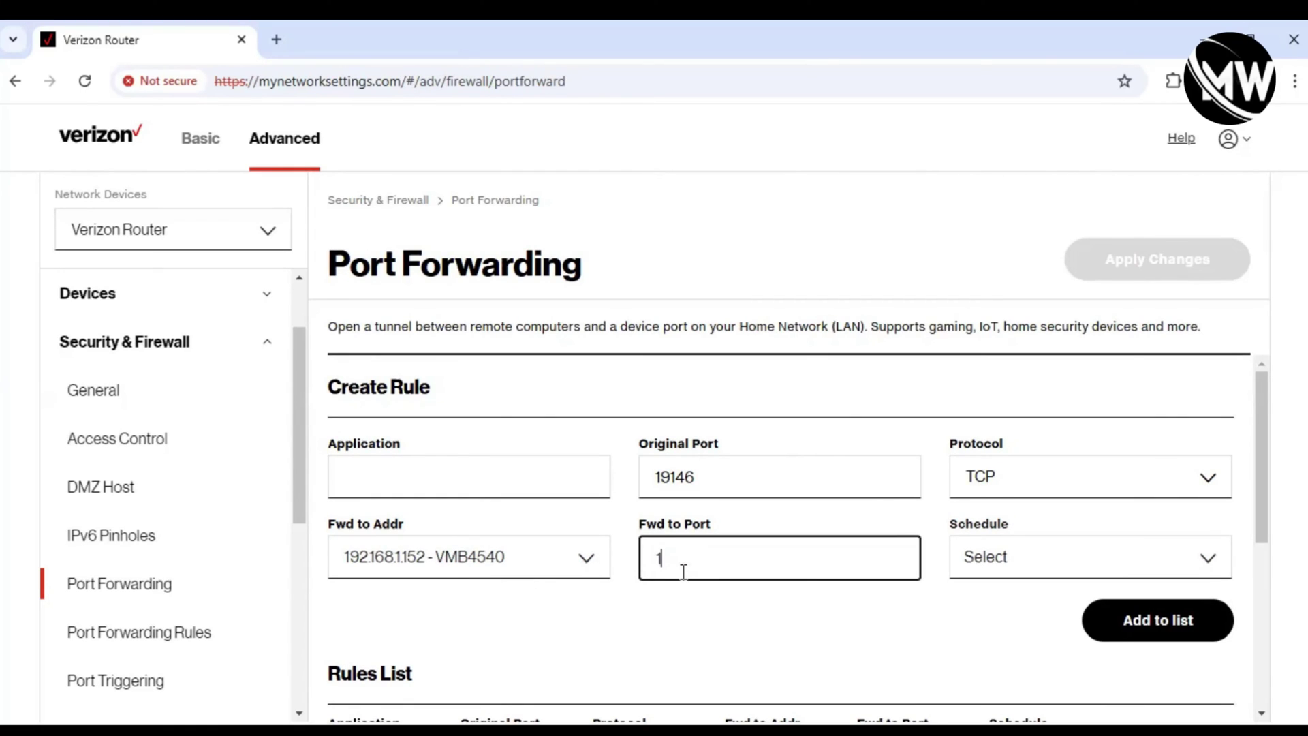
type("9146")
scroll(730, 508, "down", 1)
scroll(729, 508, "down", 3)
scroll(749, 494, "up", 2)
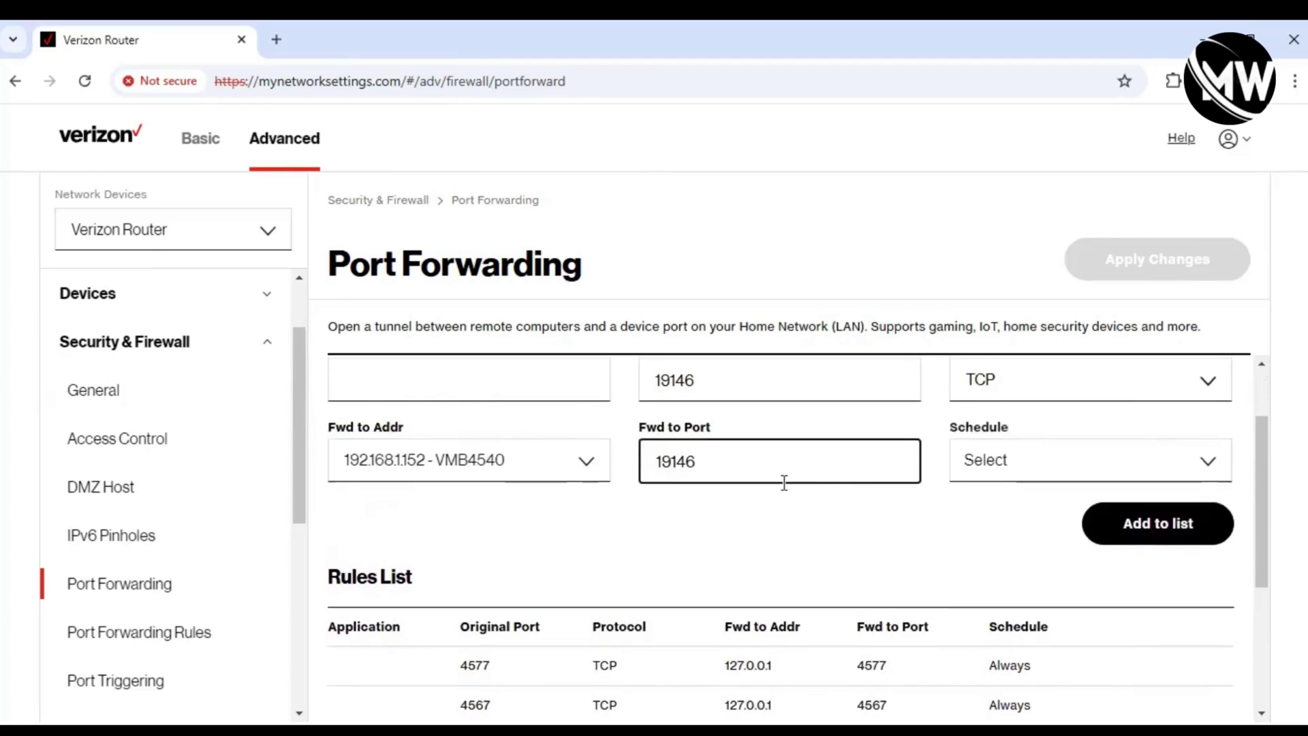
left_click(977, 470)
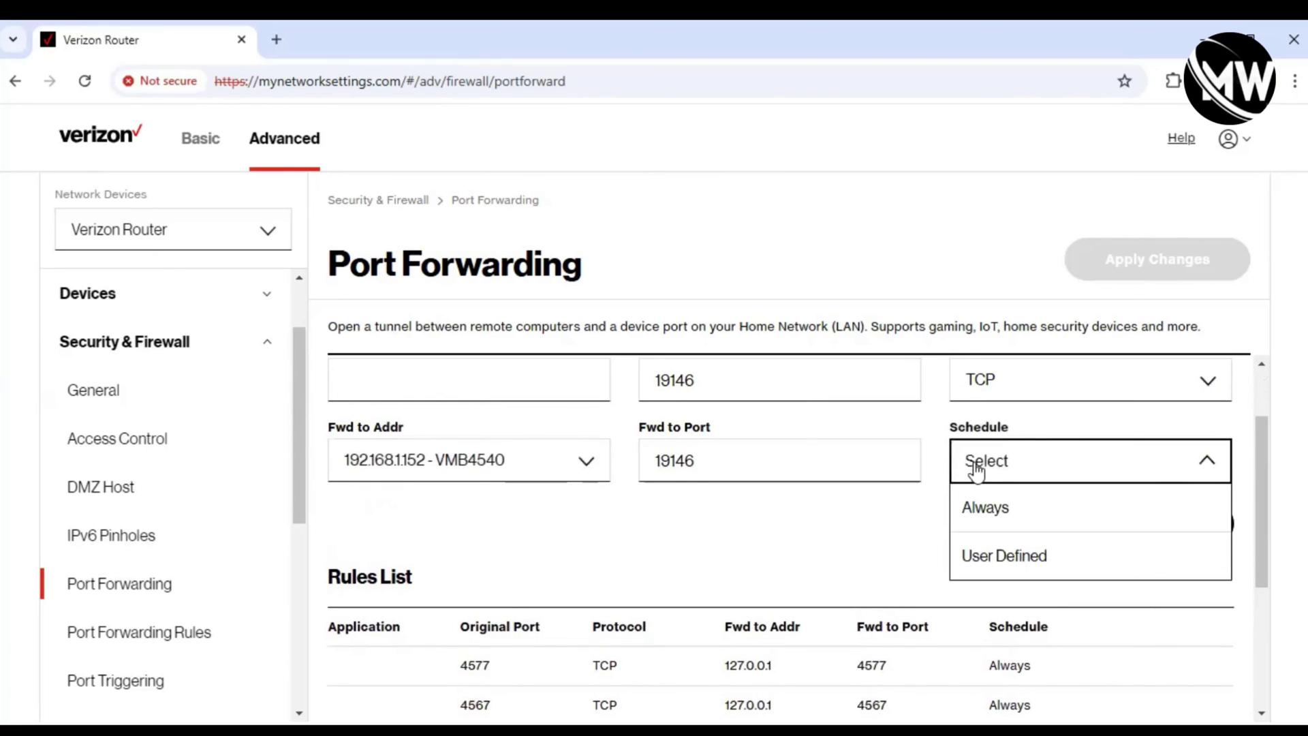
left_click(981, 507)
Add the rule to the port forwarding list and apply the changes
scroll(968, 525, "up", 1)
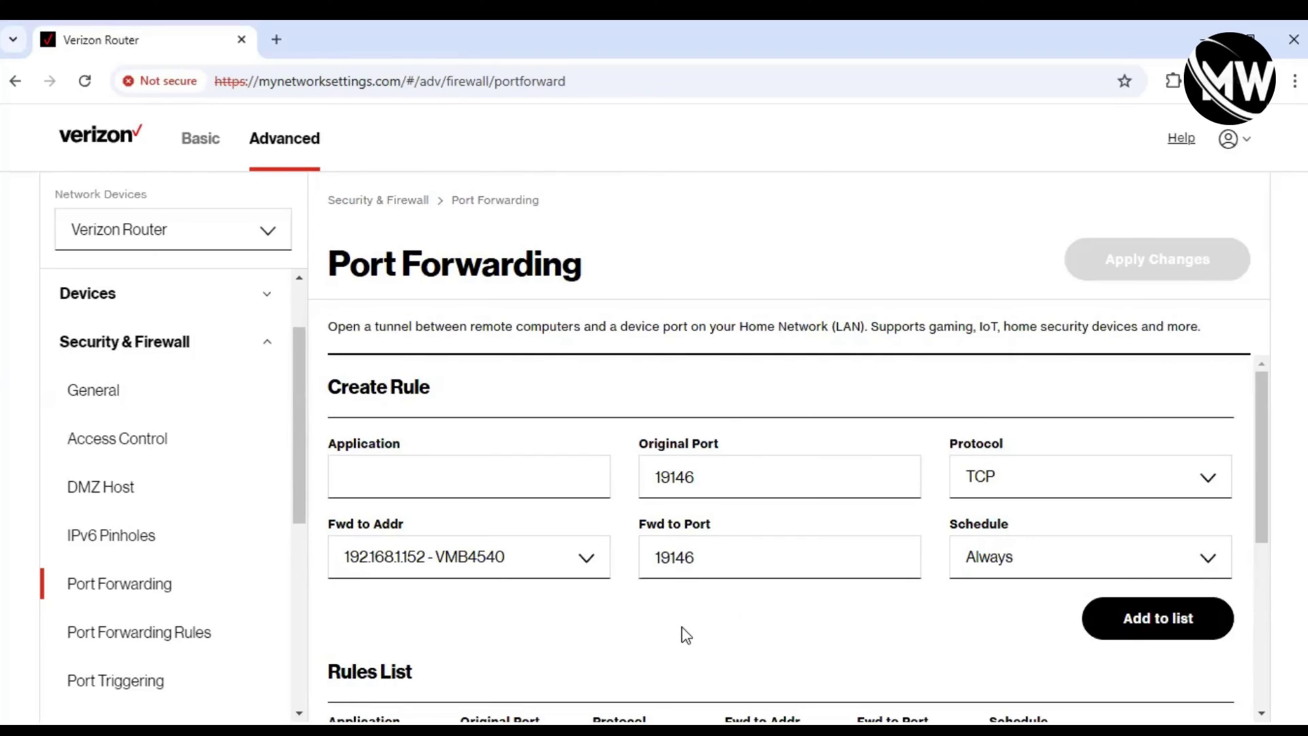
scroll(851, 607, "down", 1)
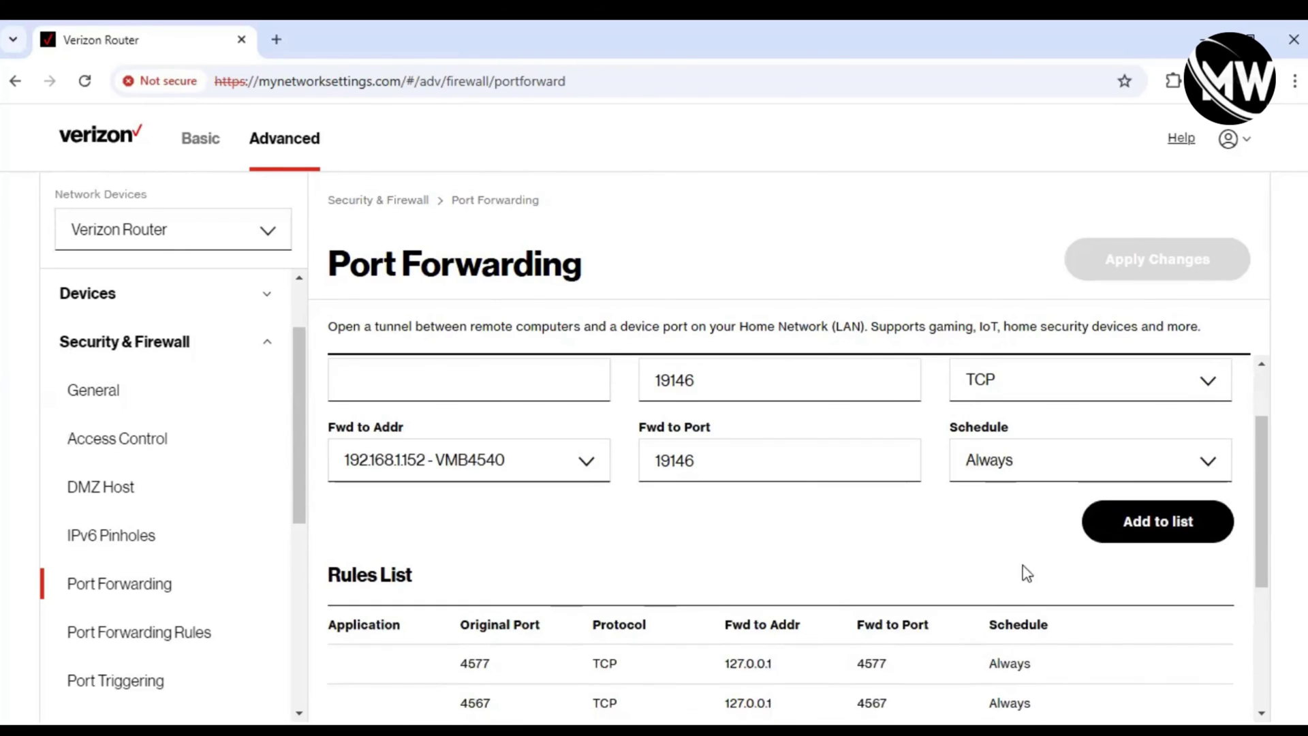
left_click(1142, 528)
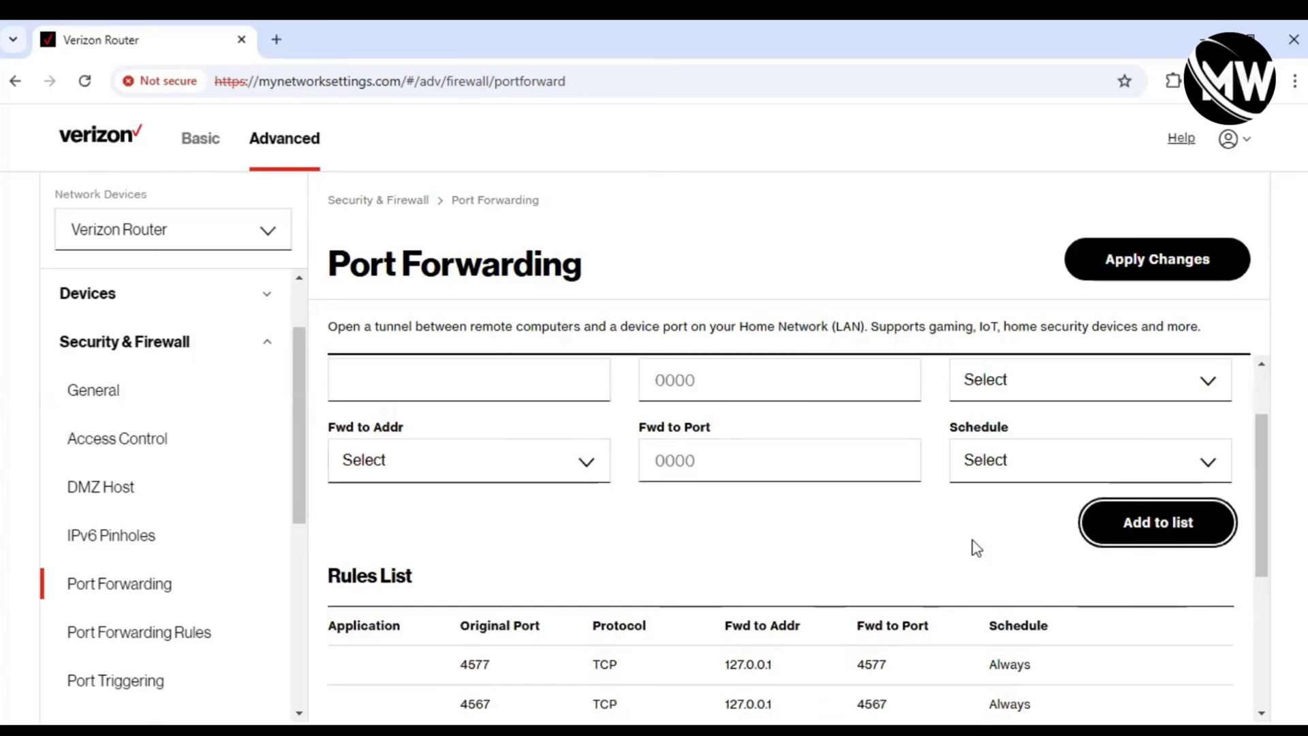
scroll(954, 557, "up", 1)
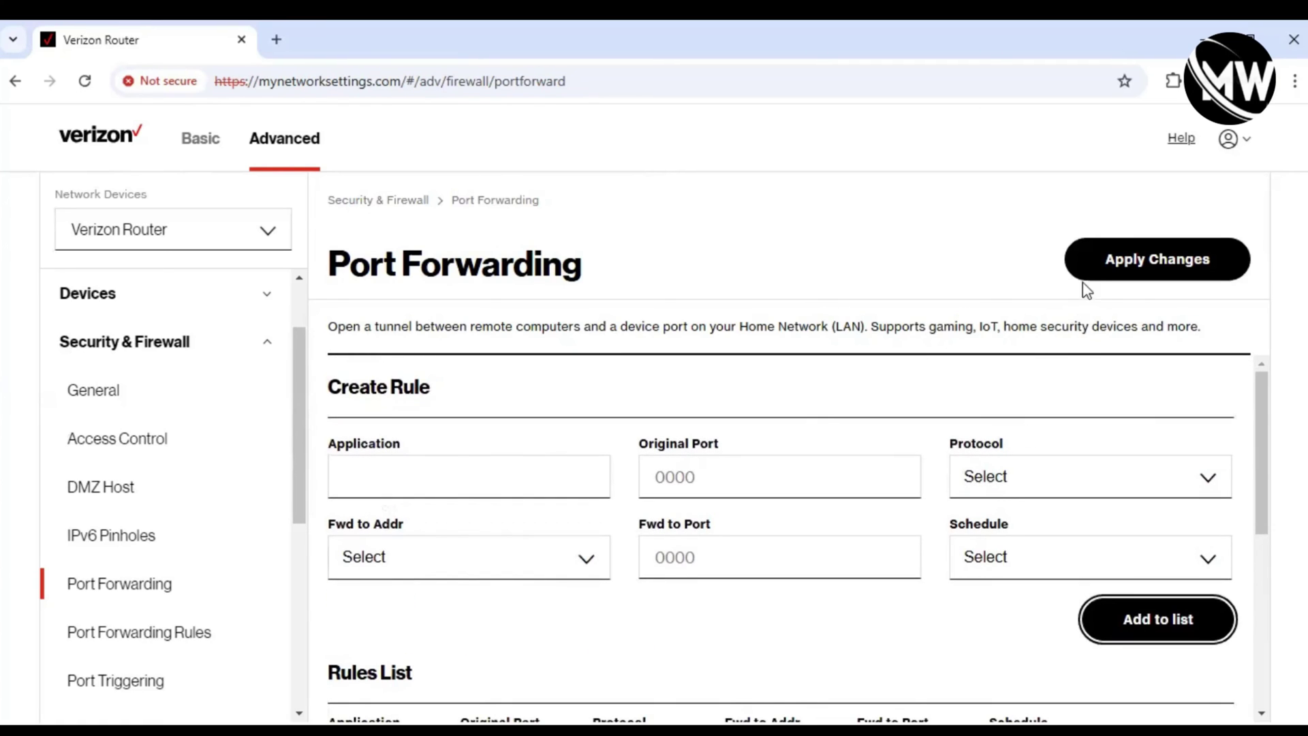
left_click(1106, 263)
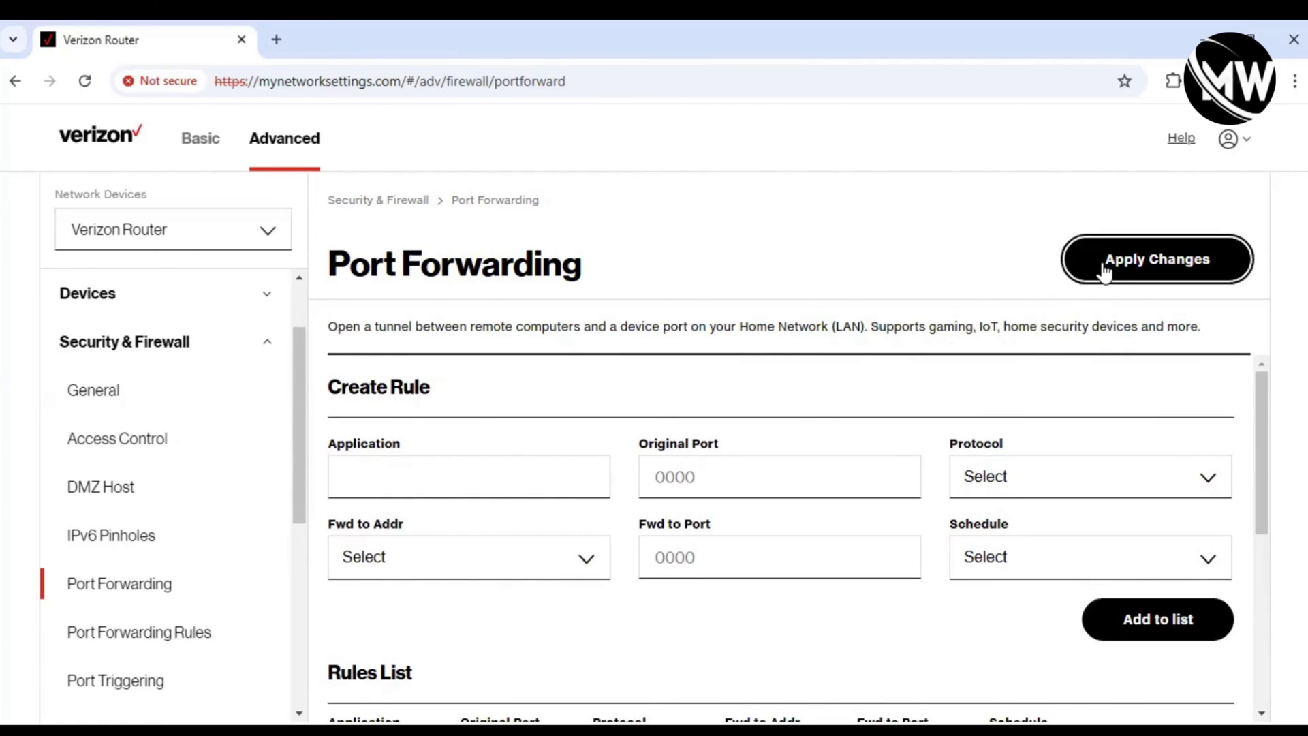